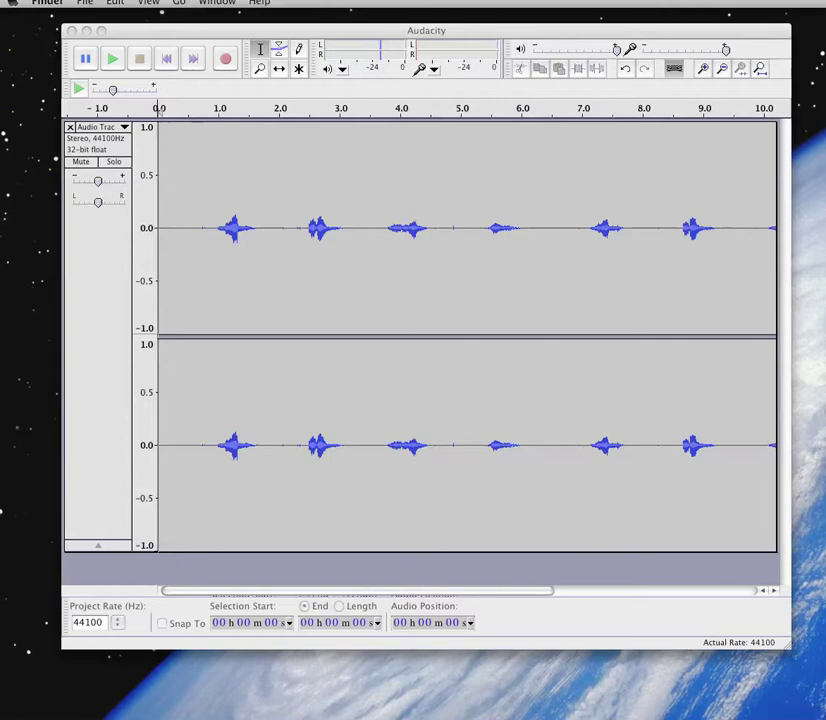
# - Play the stereo recording of spoken numbers from the start, then stop it
pyautogui.click(195, 90)
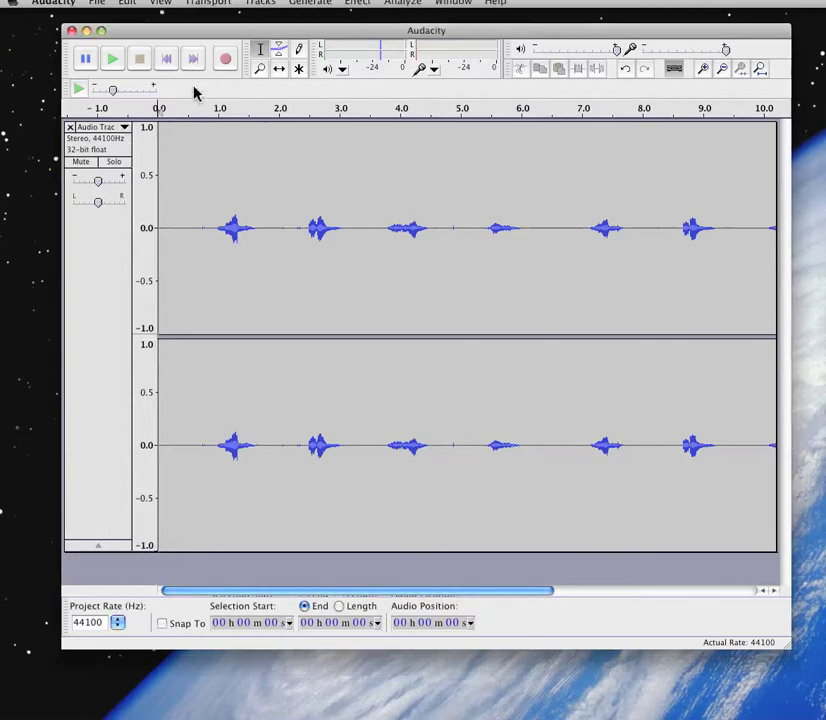
pyautogui.click(112, 60)
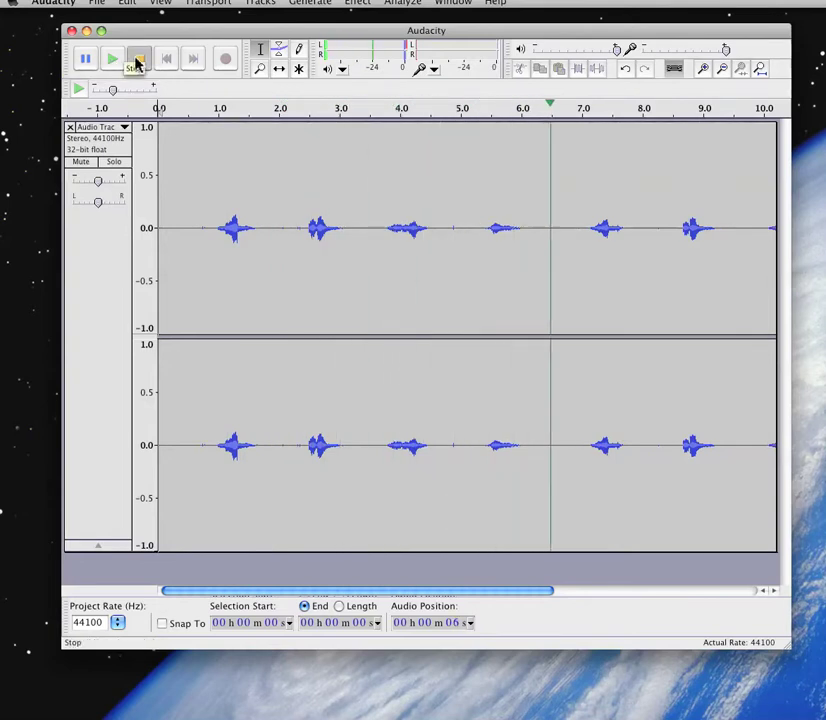
pyautogui.click(138, 62)
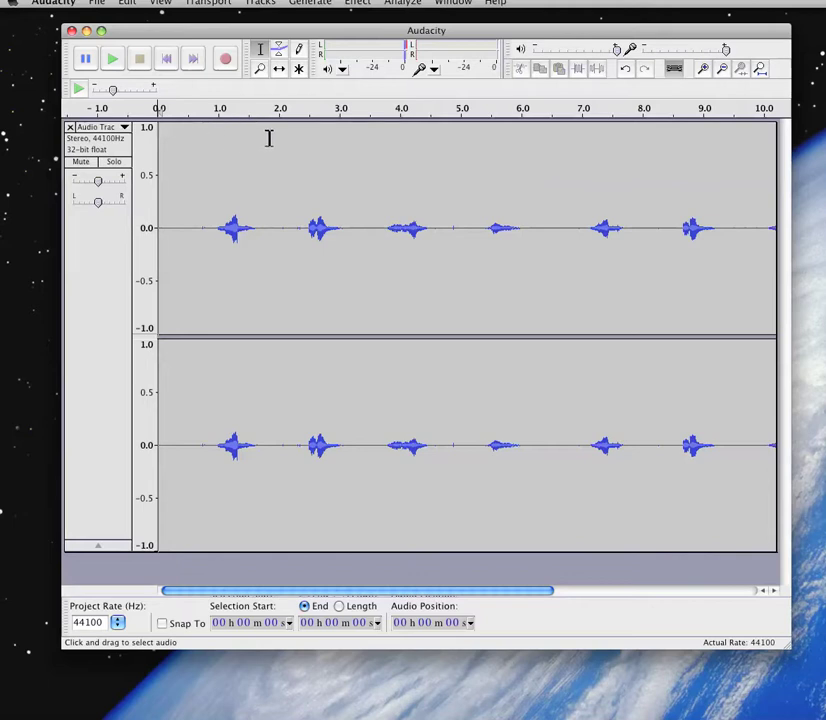
# - Select the first spoken number, about 0.65–1.75 s, and copy it
pyautogui.moveTo(269, 138); pyautogui.dragTo(130, 138)
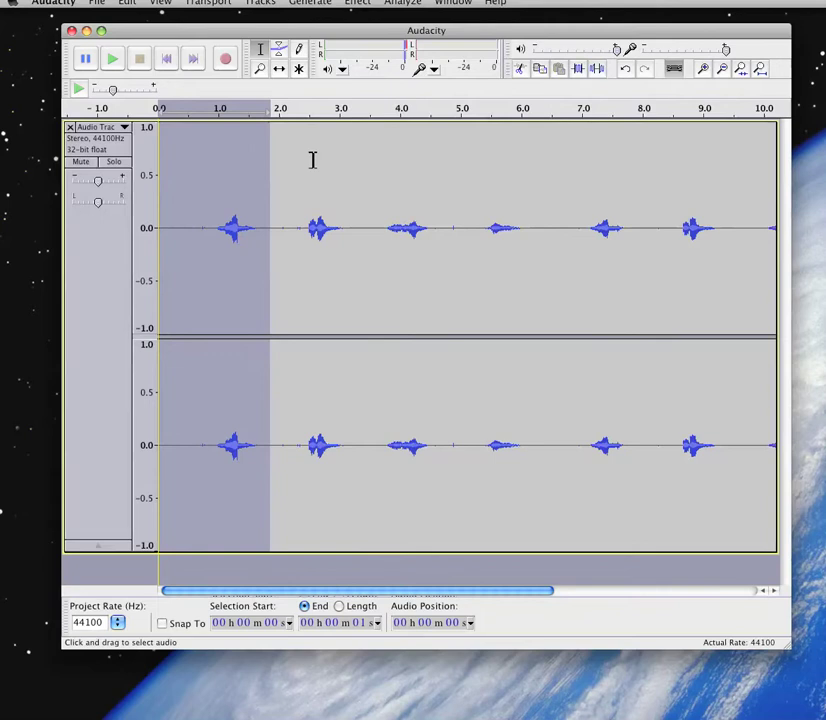
pyautogui.click(277, 162)
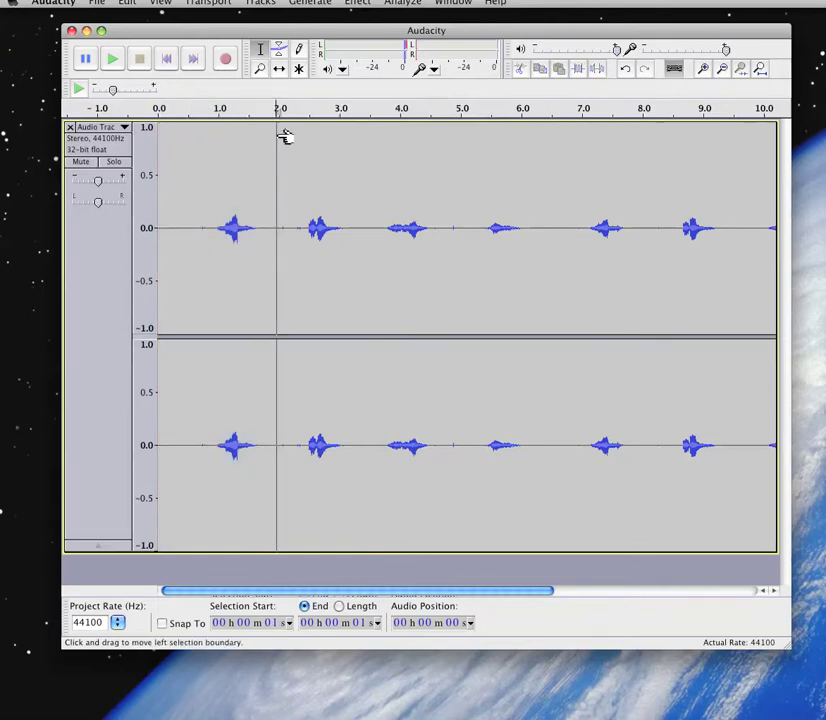
pyautogui.moveTo(264, 137); pyautogui.dragTo(197, 141)
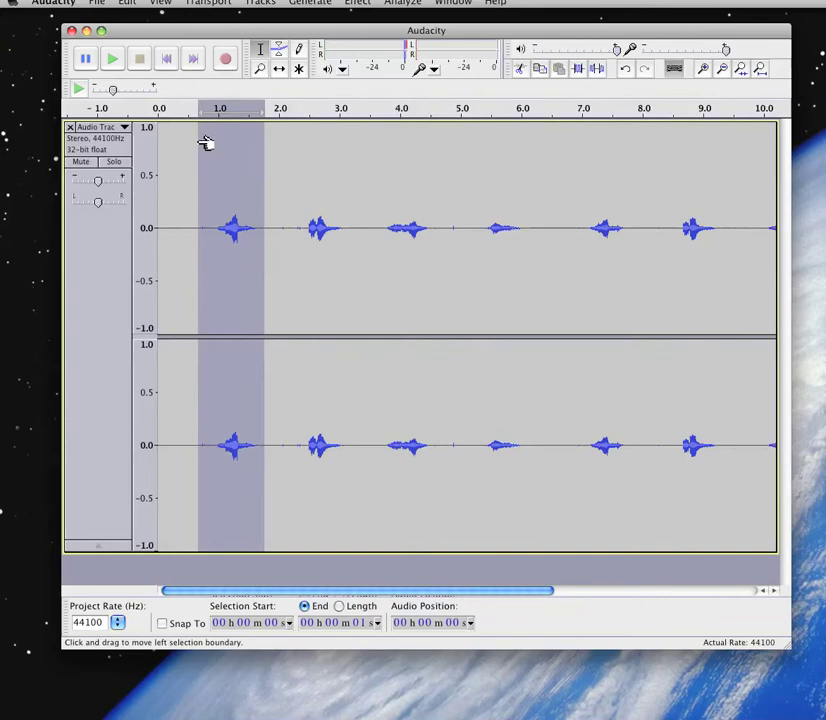
pyautogui.click(127, 4)
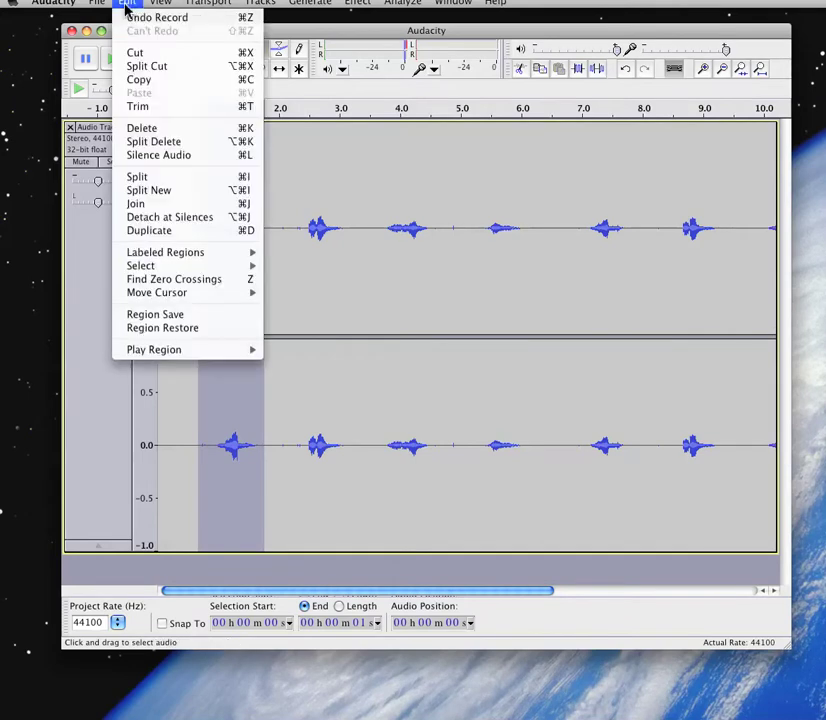
pyautogui.click(155, 80)
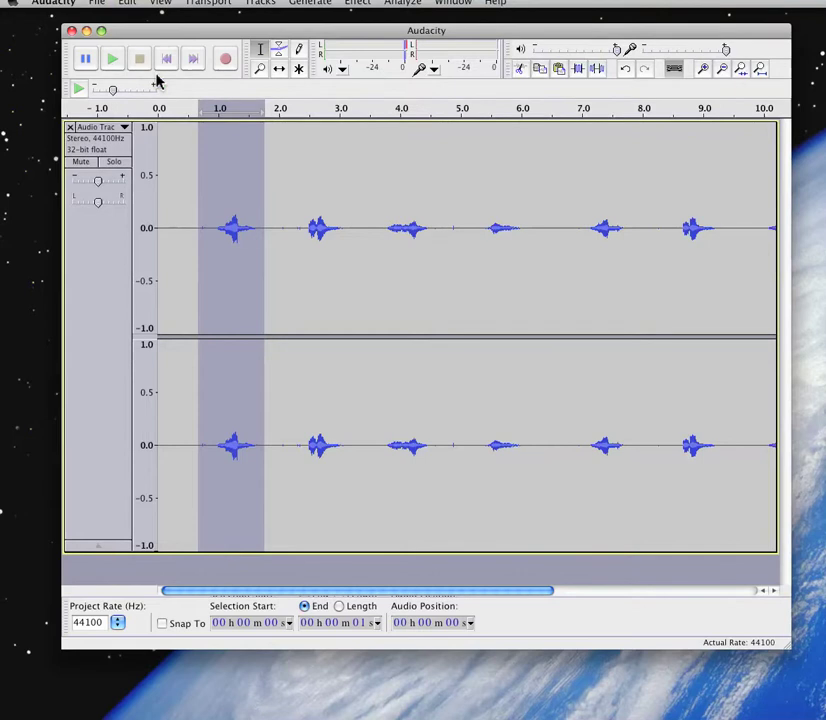
# - Create a new project and paste the copied first number into it as a stereo track
pyautogui.click(97, 8)
pyautogui.click(101, 17)
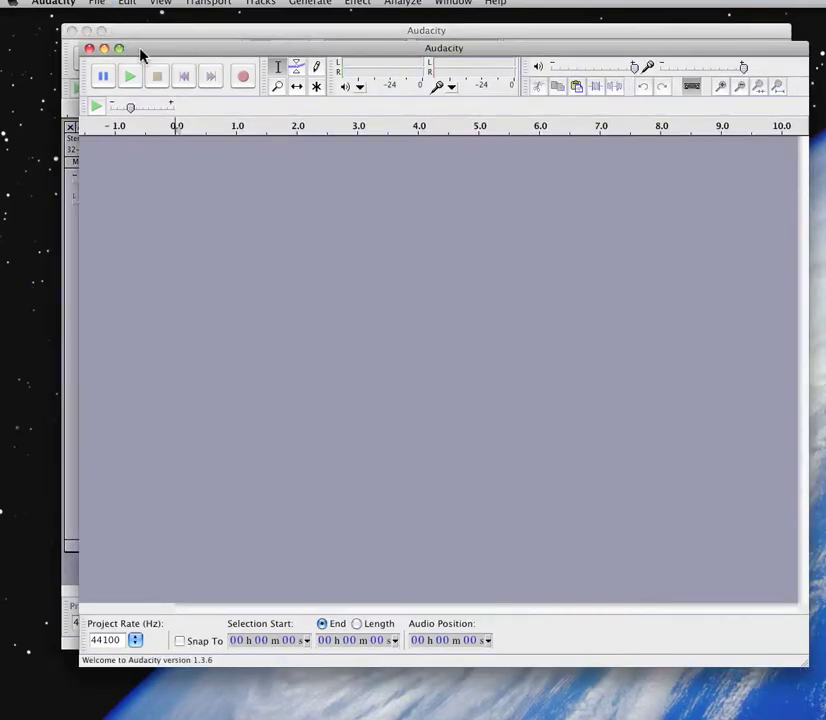
pyautogui.moveTo(141, 55); pyautogui.dragTo(111, 37)
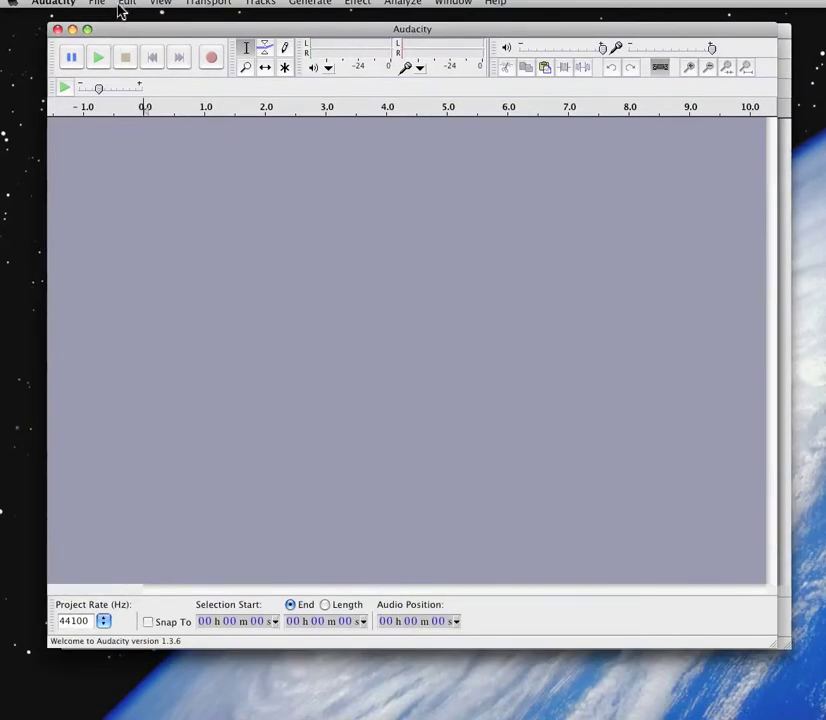
pyautogui.click(126, 4)
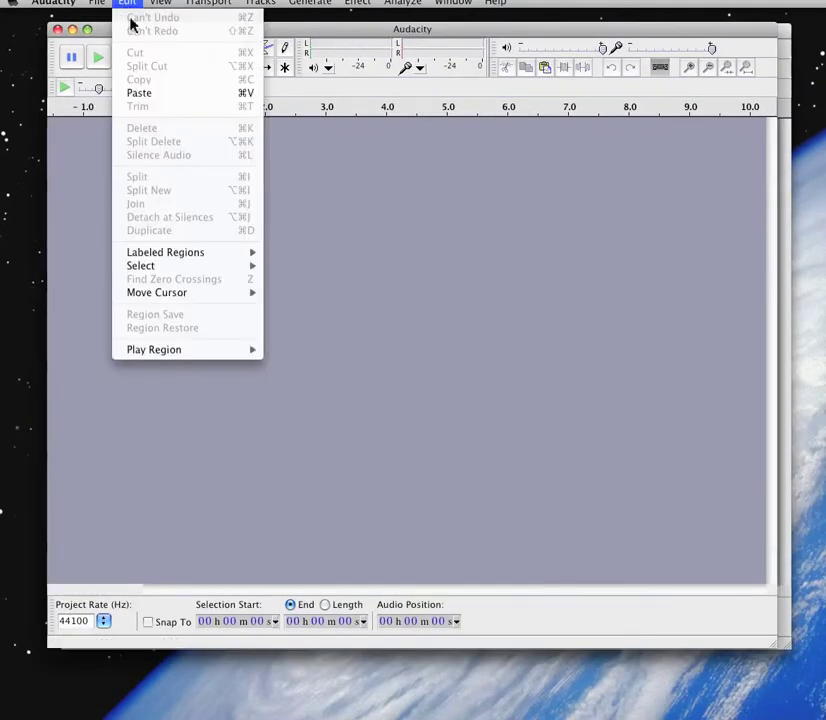
pyautogui.click(140, 93)
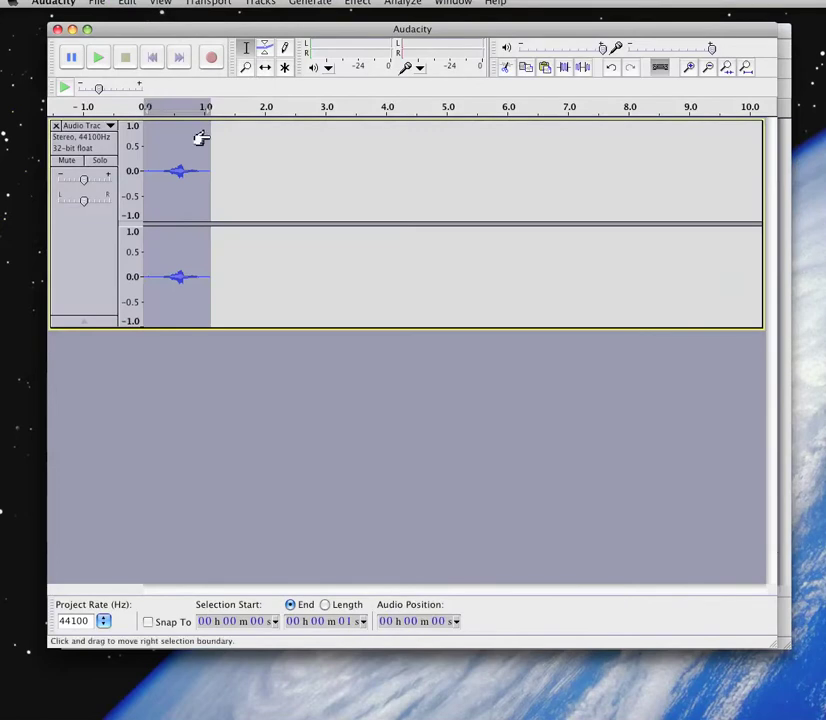
# - Play the pasted clip from its beginning to check it
pyautogui.click(229, 140)
pyautogui.click(100, 60)
pyautogui.click(152, 140)
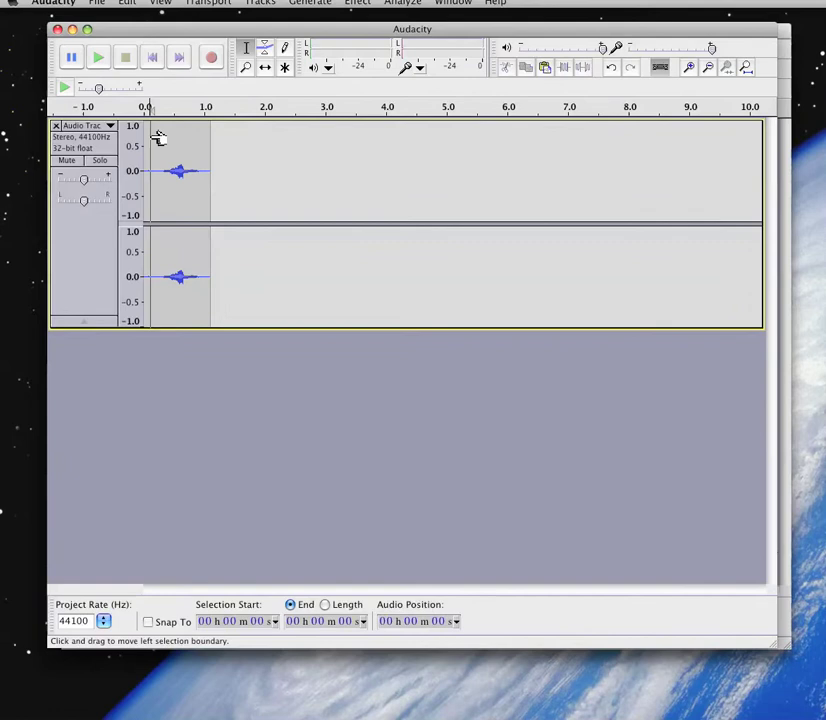
pyautogui.click(99, 59)
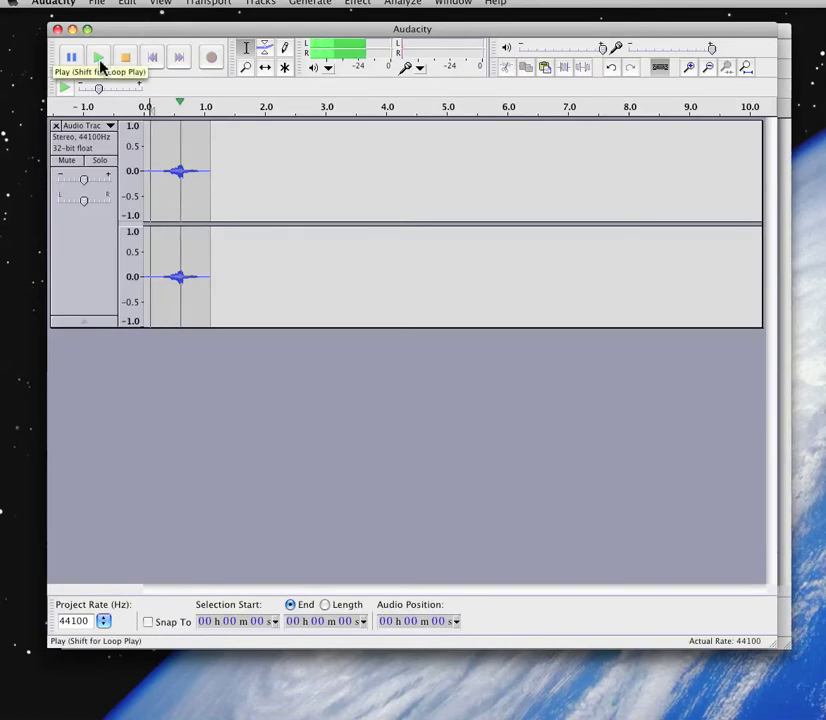
pyautogui.click(100, 64)
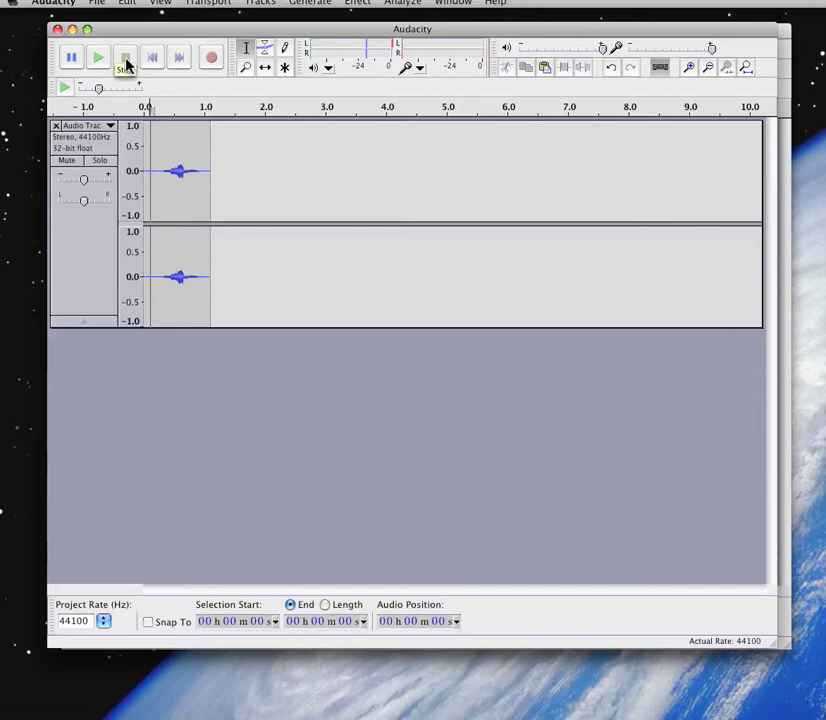
# - Export the clip as MP3 file '1' on the Desktop with blank metadata
pyautogui.click(96, 4)
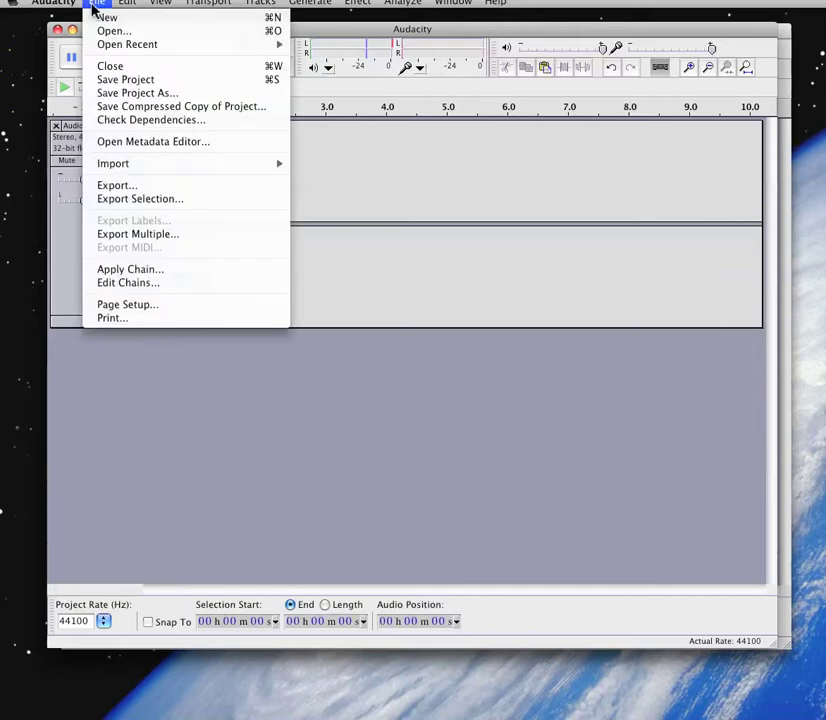
pyautogui.click(148, 190)
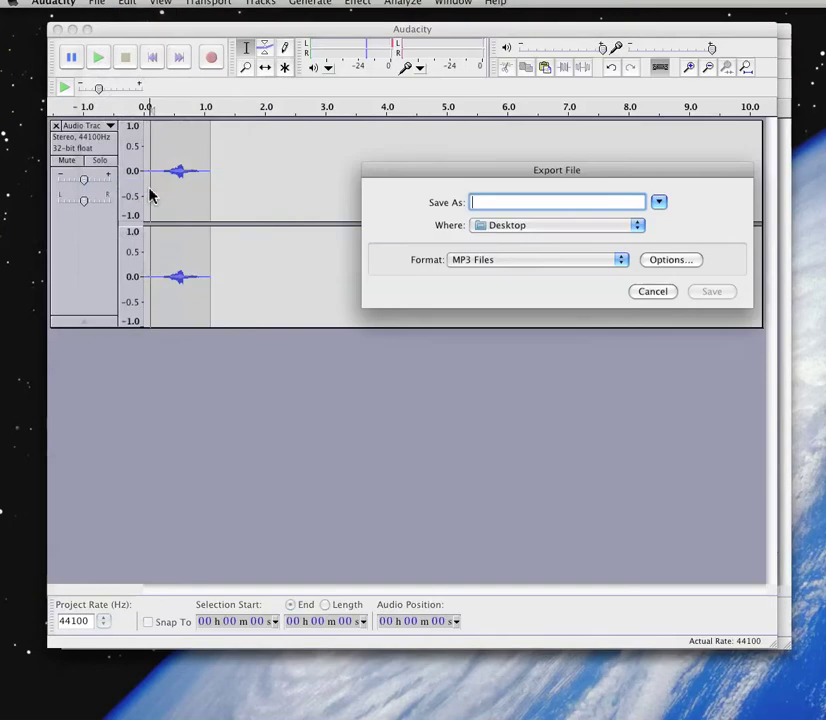
pyautogui.write('1')
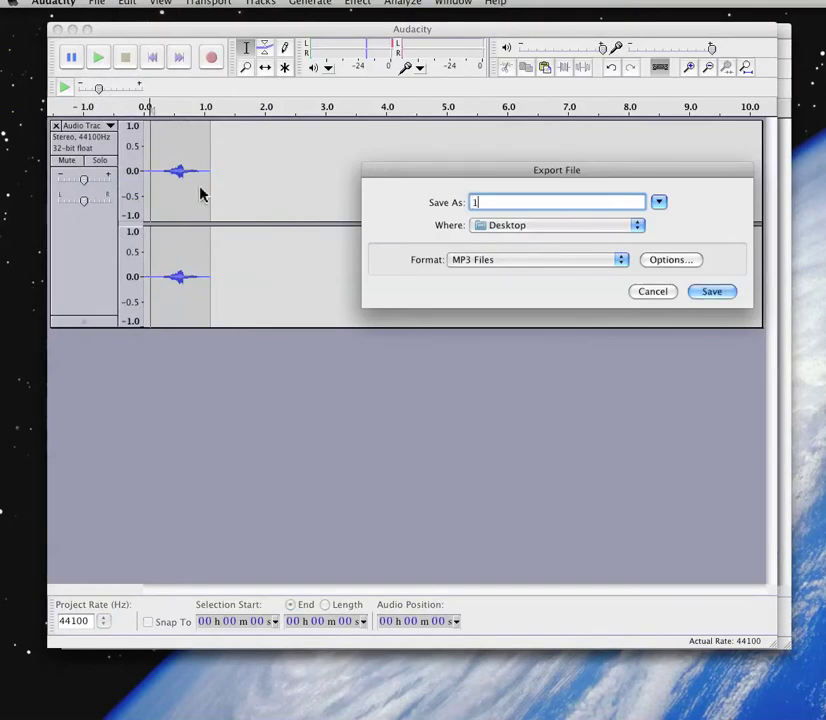
pyautogui.click(711, 297)
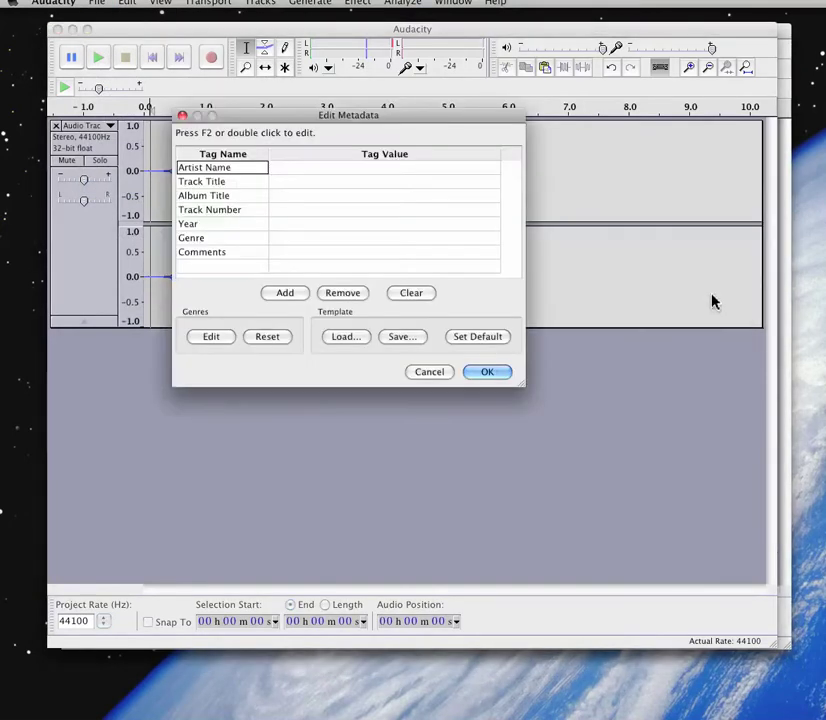
pyautogui.click(494, 376)
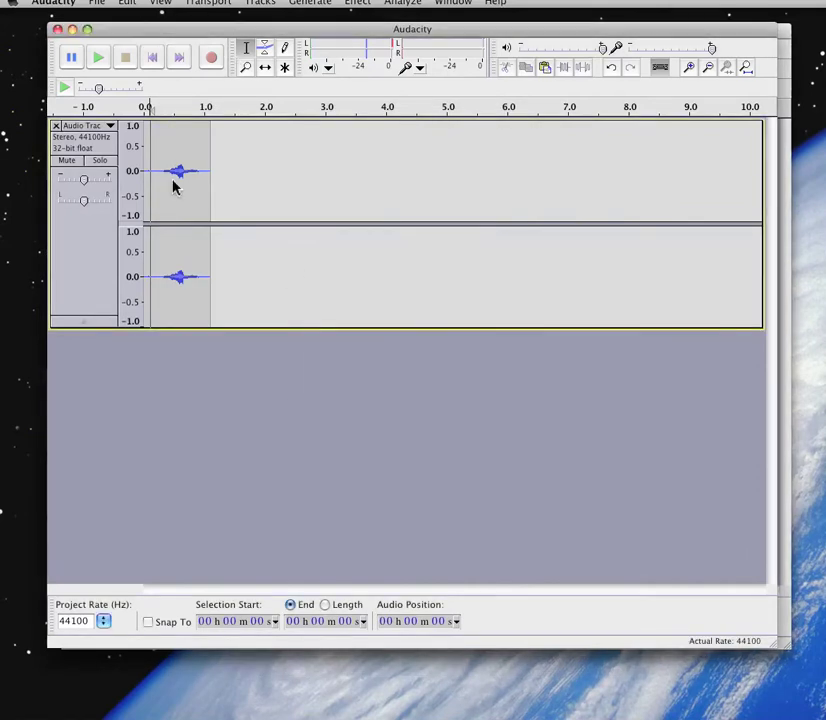
# - Close the single-number project without saving it
pyautogui.moveTo(133, 29); pyautogui.dragTo(181, 65)
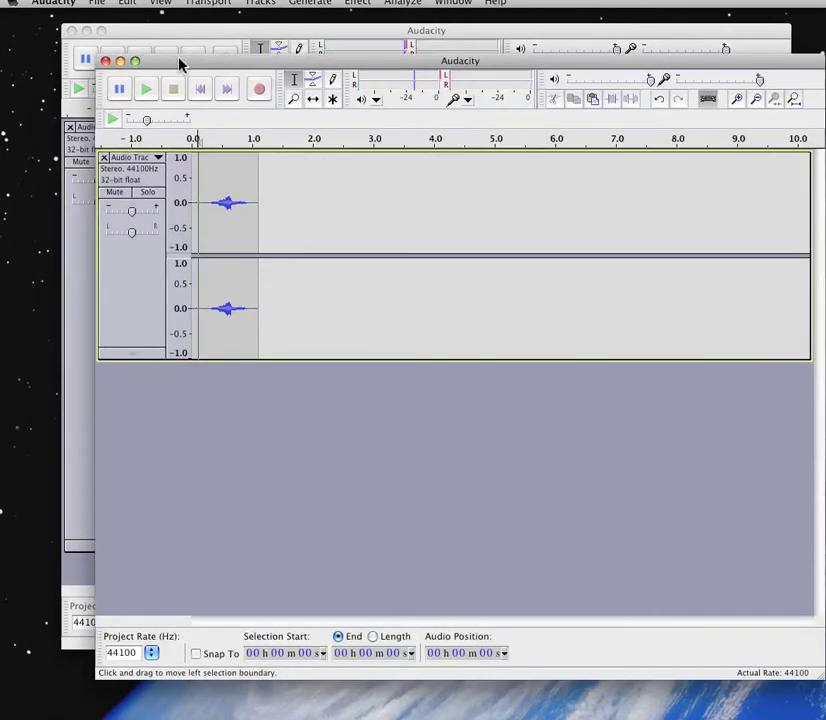
pyautogui.click(106, 62)
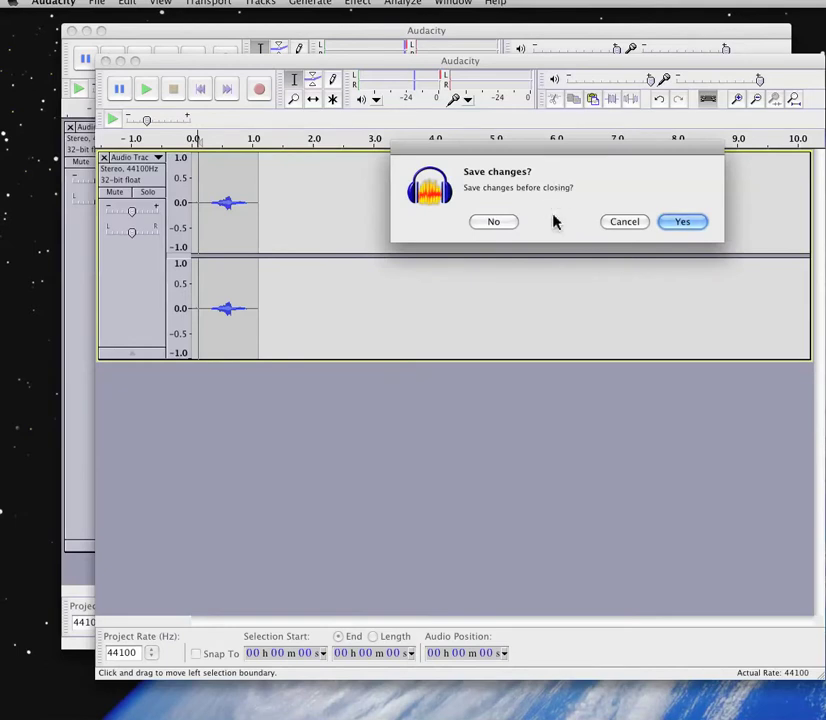
pyautogui.click(497, 222)
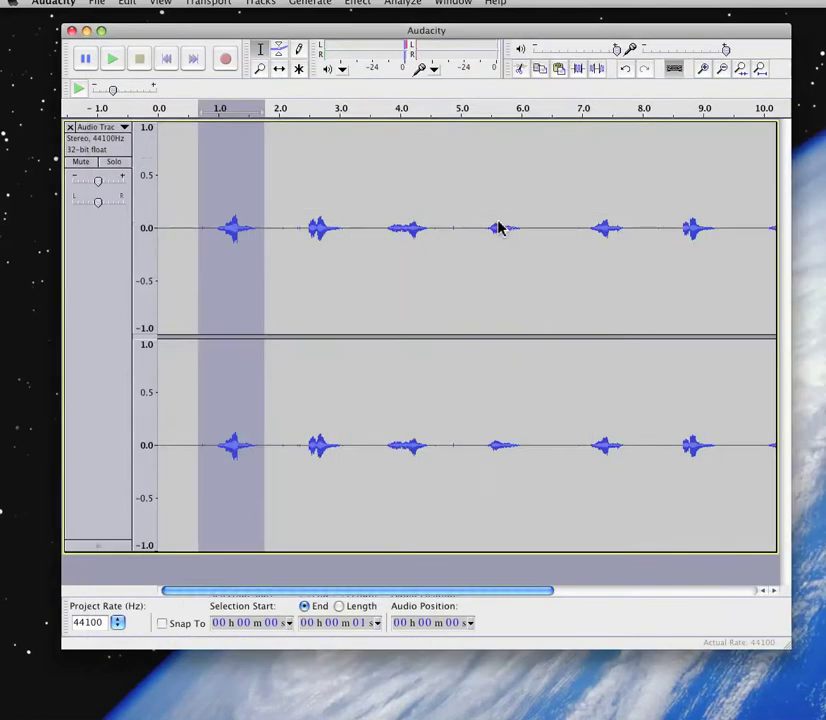
# - Select the second spoken number, about 2.1–3.4 s, and copy it
pyautogui.click(285, 168)
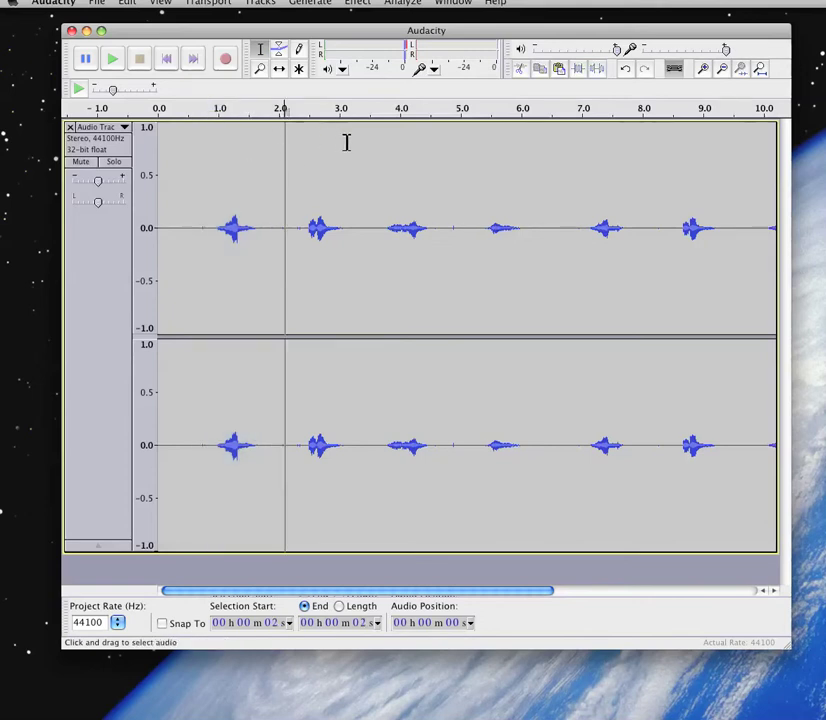
pyautogui.click(346, 143)
pyautogui.click(285, 141)
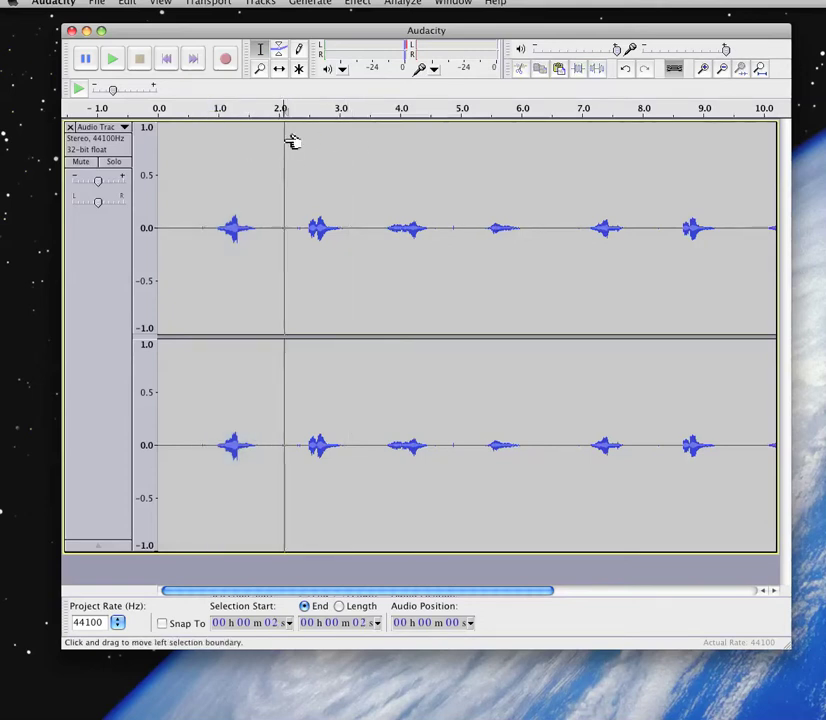
pyautogui.moveTo(292, 141)
pyautogui.mouseDown()
pyautogui.moveTo(378, 155)
pyautogui.moveTo(360, 154)
pyautogui.mouseUp()
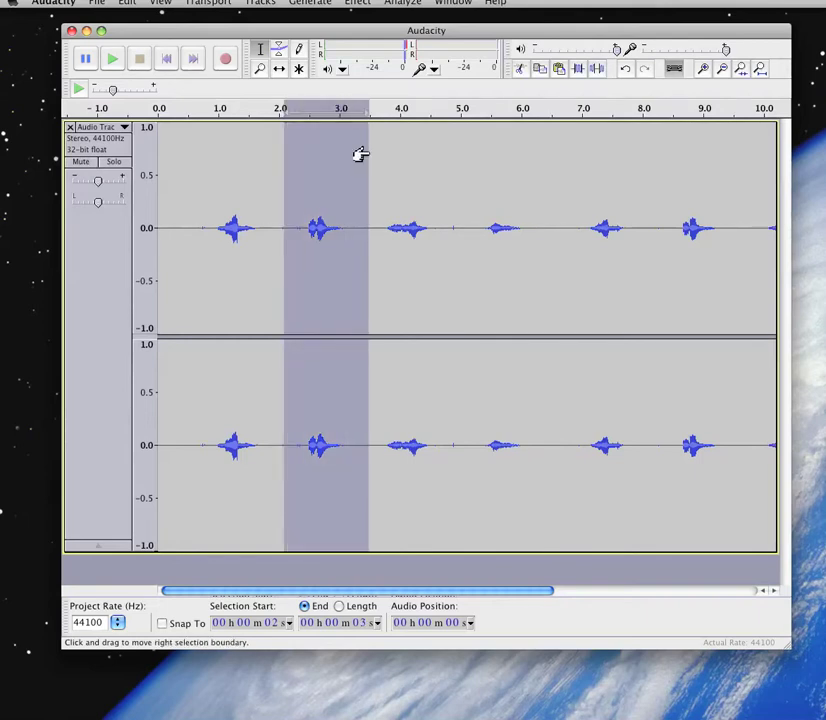
pyautogui.click(122, 6)
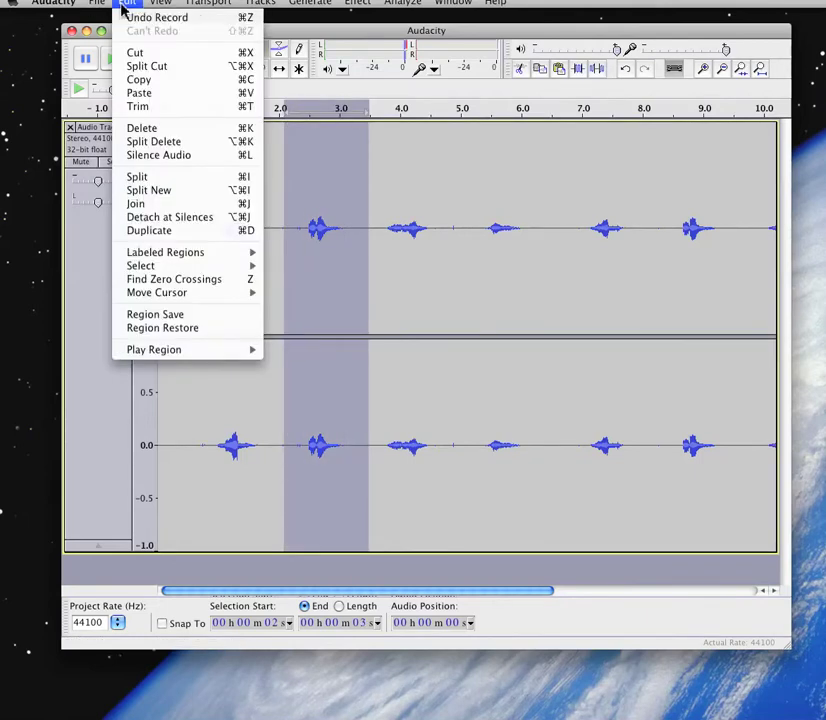
pyautogui.click(159, 81)
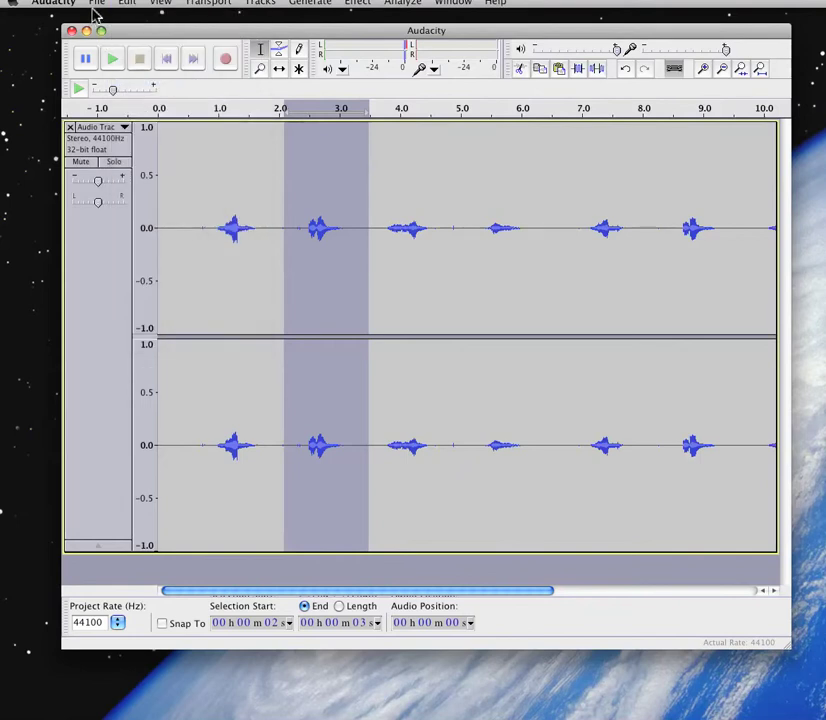
# - Paste the copied second number into a new project and play it back
pyautogui.click(97, 9)
pyautogui.click(103, 18)
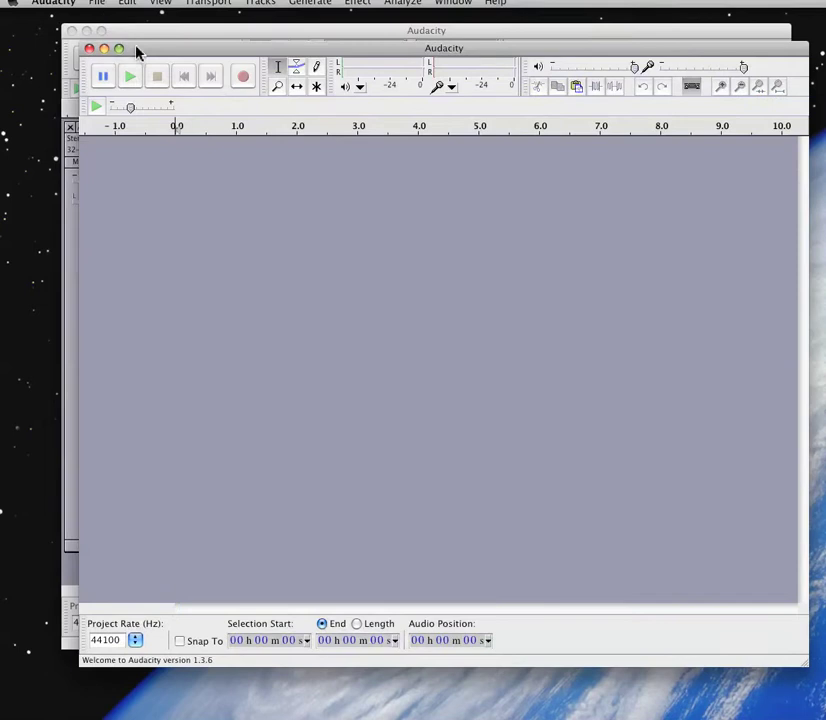
pyautogui.click(128, 3)
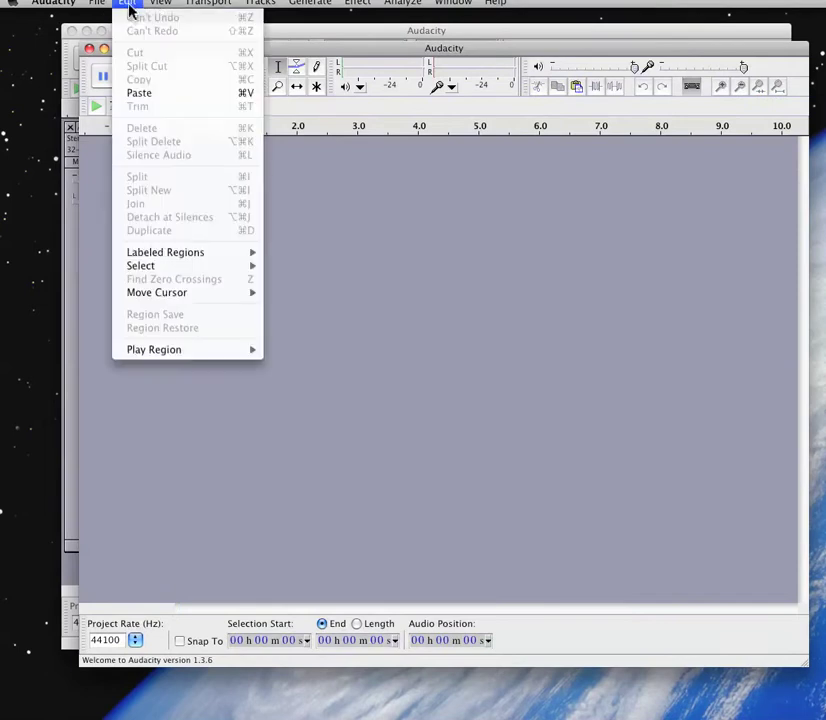
pyautogui.click(153, 93)
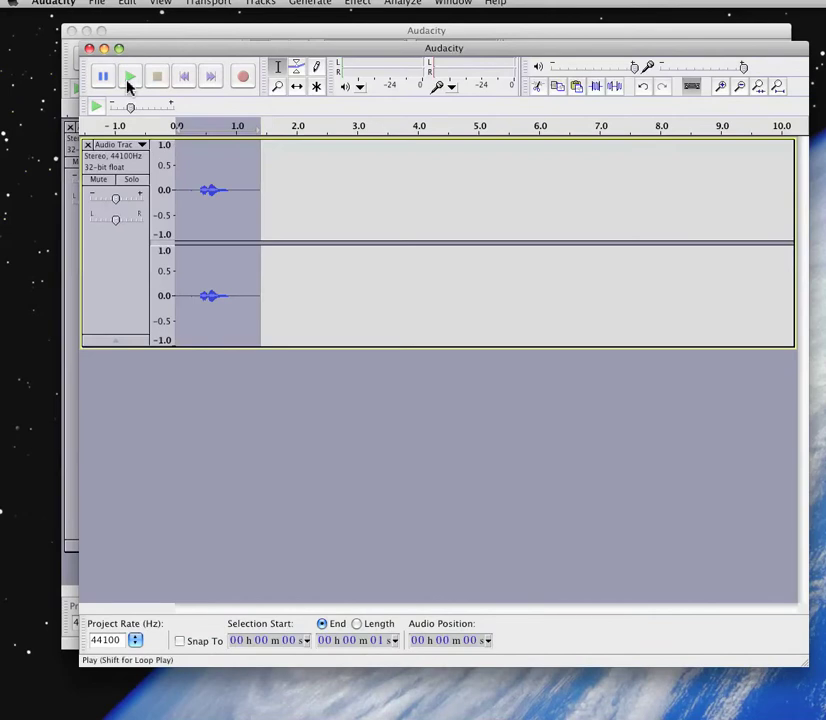
pyautogui.click(129, 80)
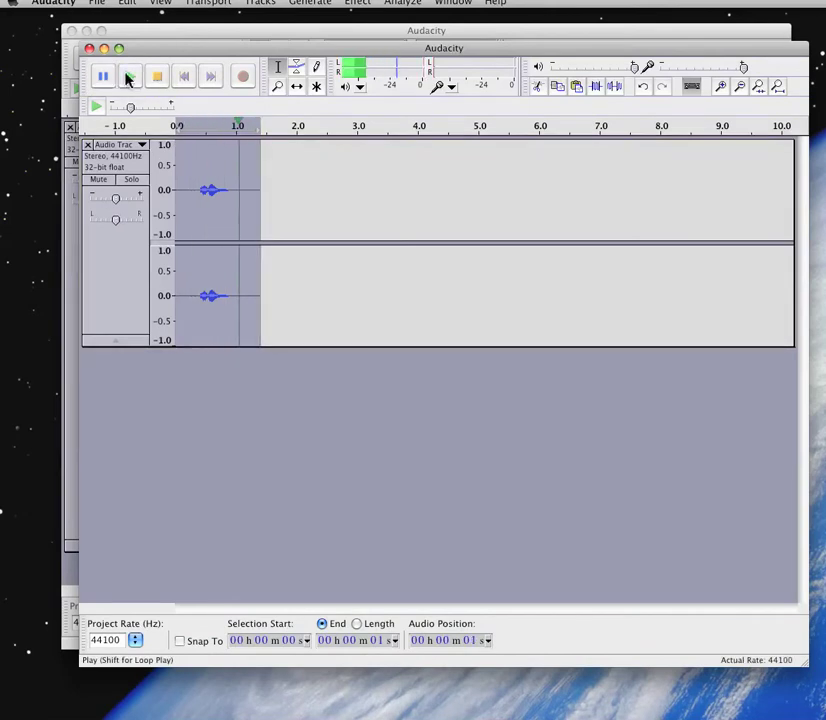
pyautogui.click(102, 4)
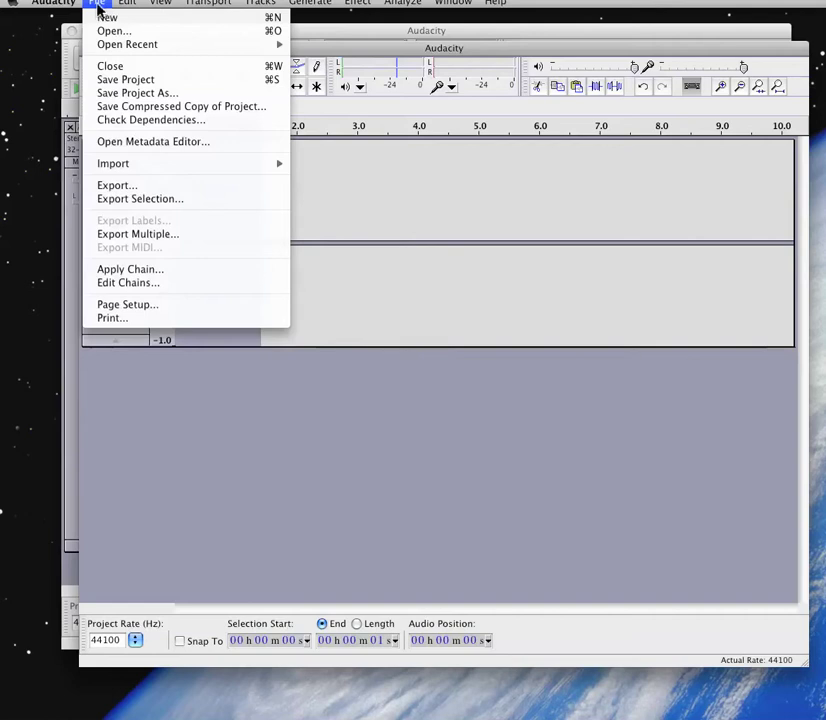
# - Export the clip as MP3 file '2' on the Desktop, then close the project without saving
pyautogui.click(148, 186)
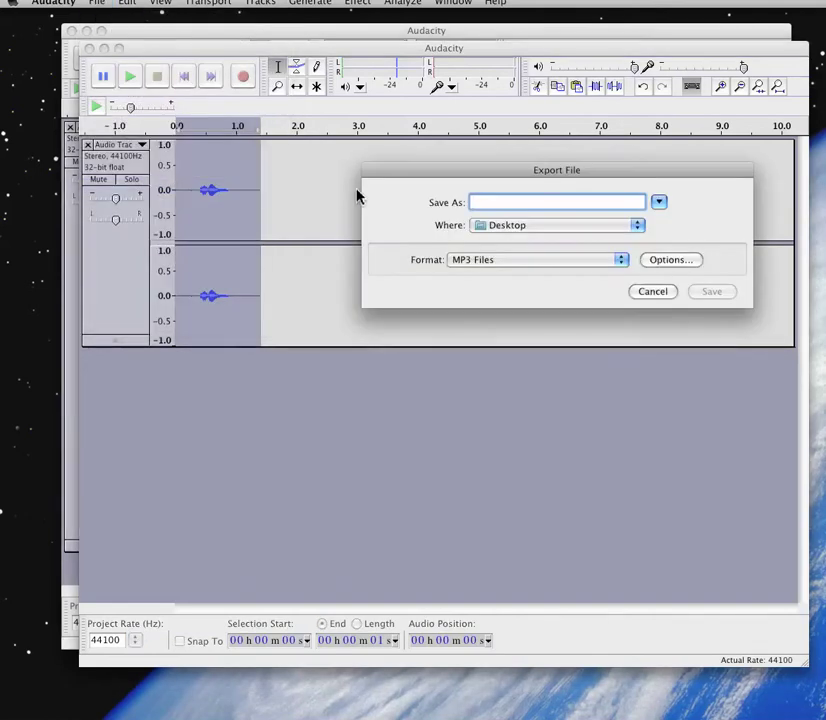
pyautogui.write('2')
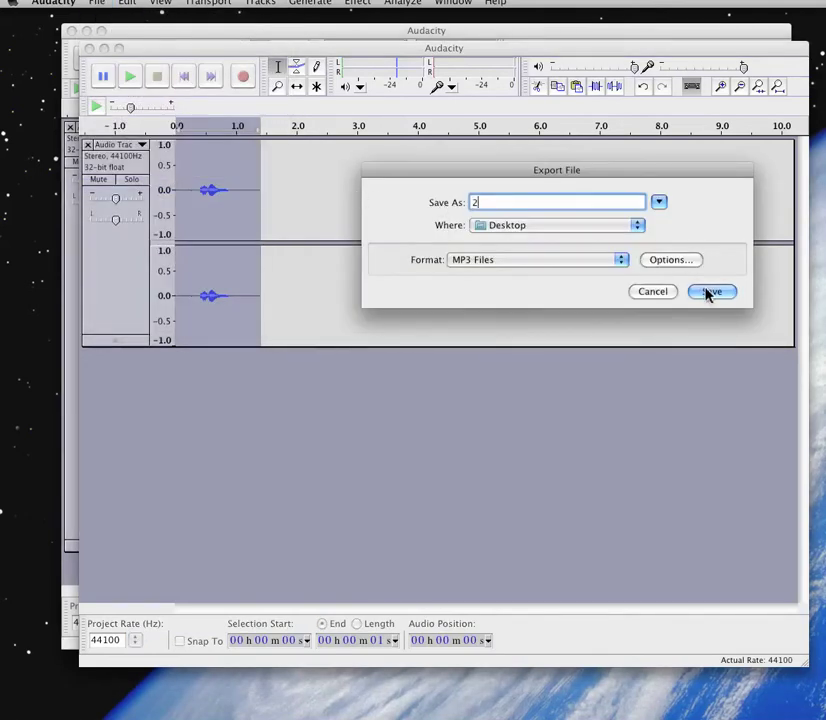
pyautogui.click(622, 262)
pyautogui.click(622, 264)
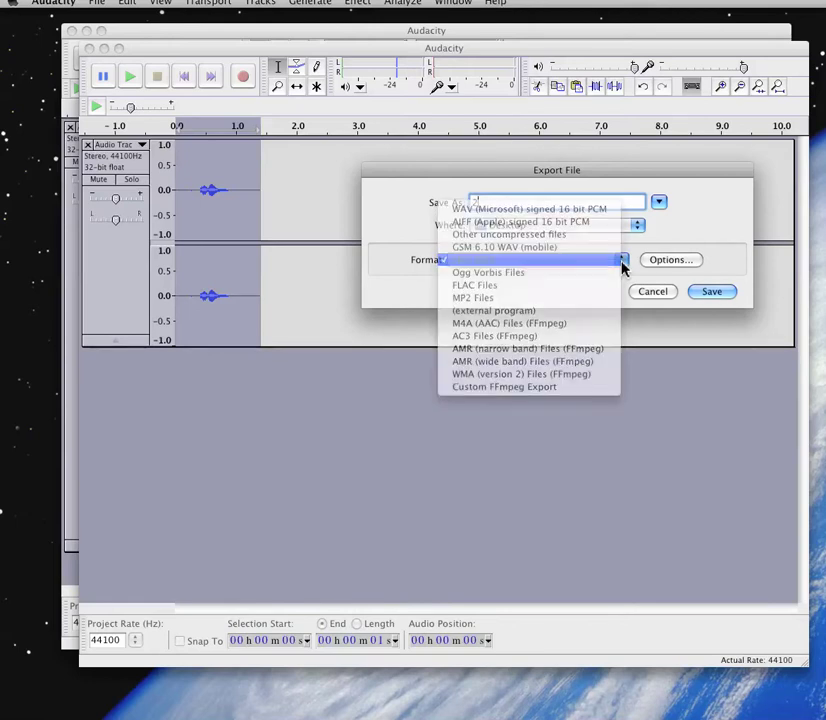
pyautogui.click(710, 291)
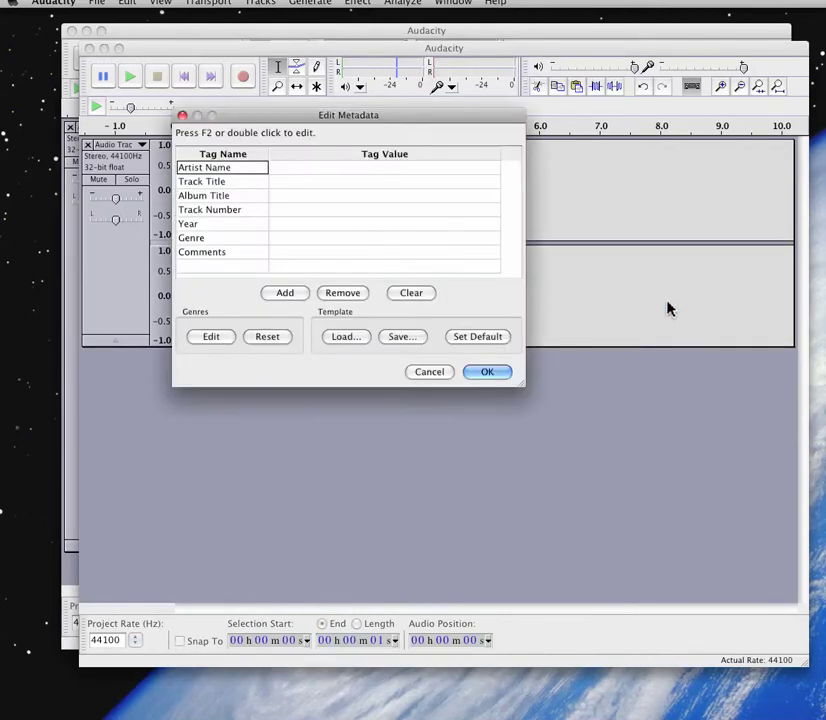
pyautogui.click(499, 372)
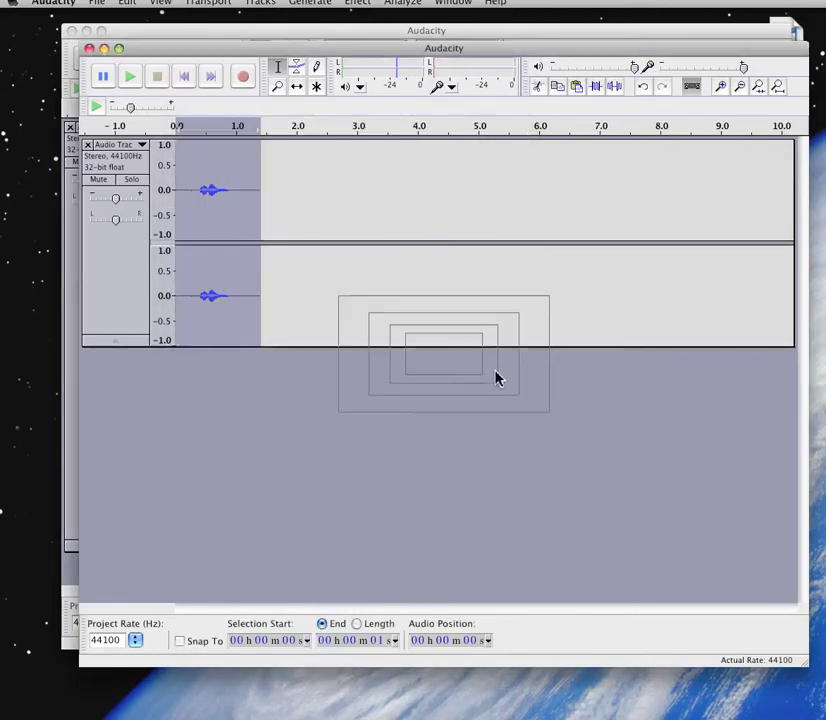
pyautogui.click(88, 49)
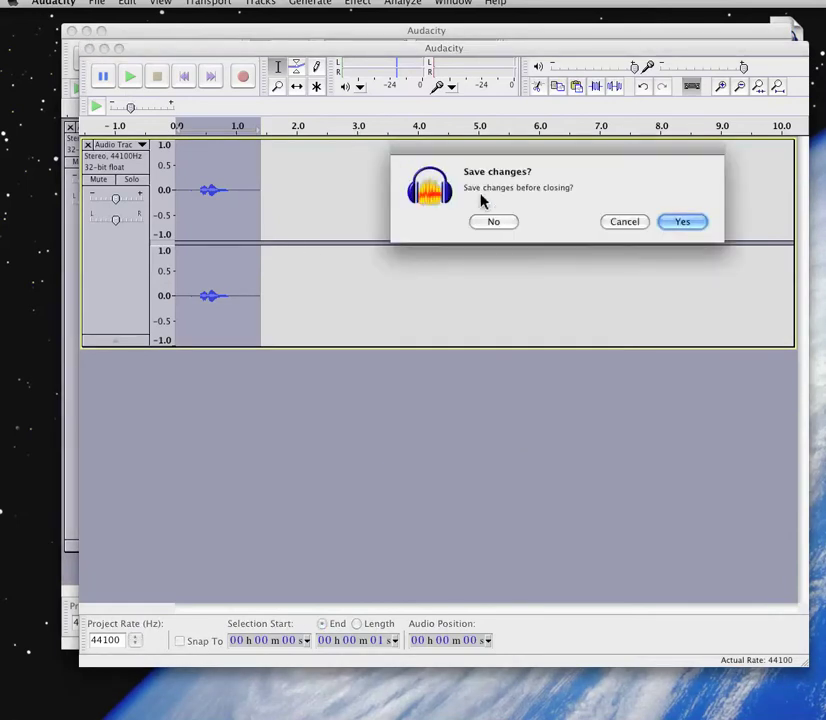
pyautogui.click(494, 223)
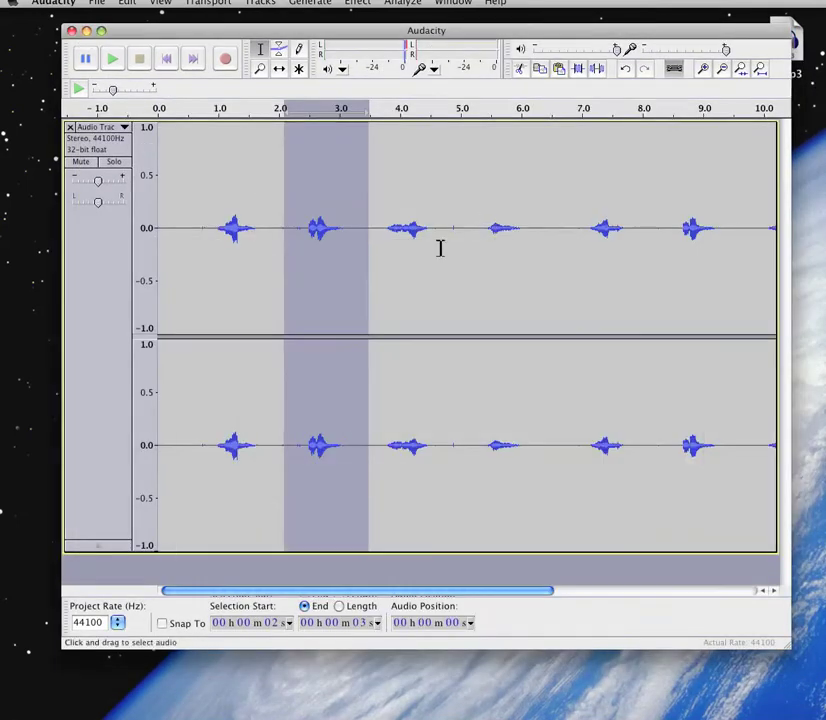
# - Select the third spoken number, about 3.6–4.4 s, and copy it
pyautogui.moveTo(376, 140); pyautogui.dragTo(452, 153)
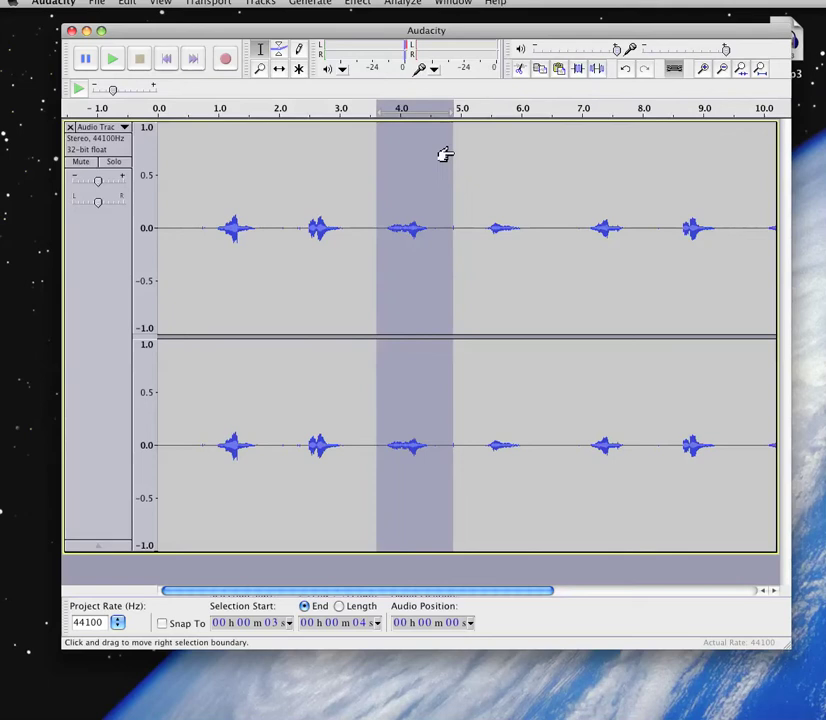
pyautogui.click(127, 4)
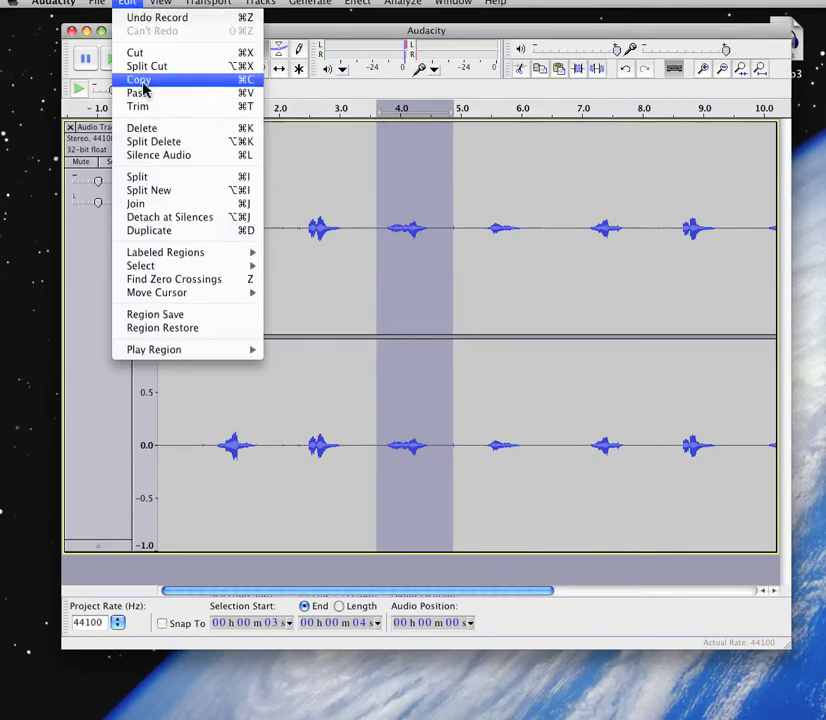
pyautogui.click(140, 80)
# - Paste the copied third number into another new project and play it back
pyautogui.click(96, 8)
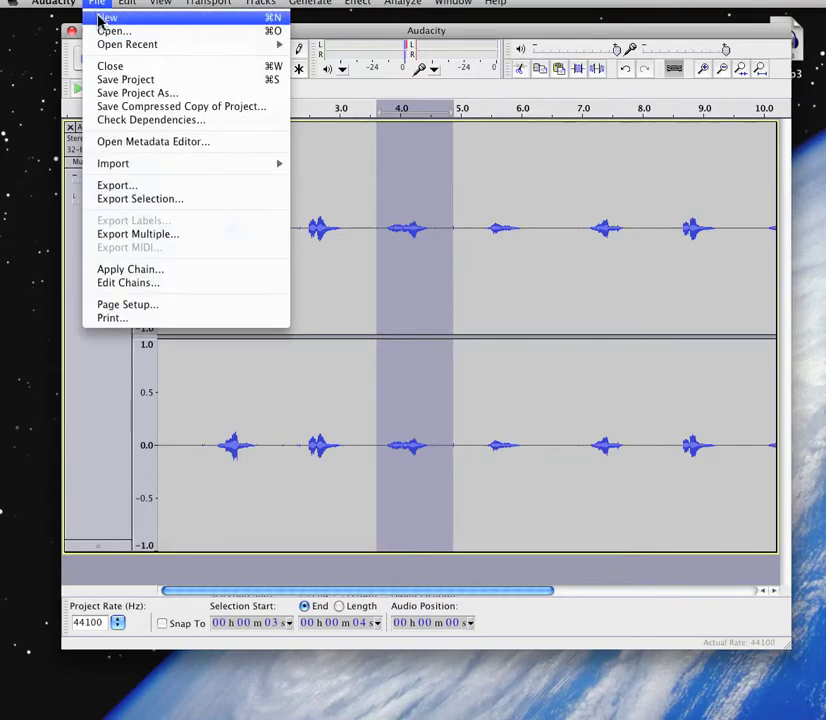
pyautogui.click(98, 18)
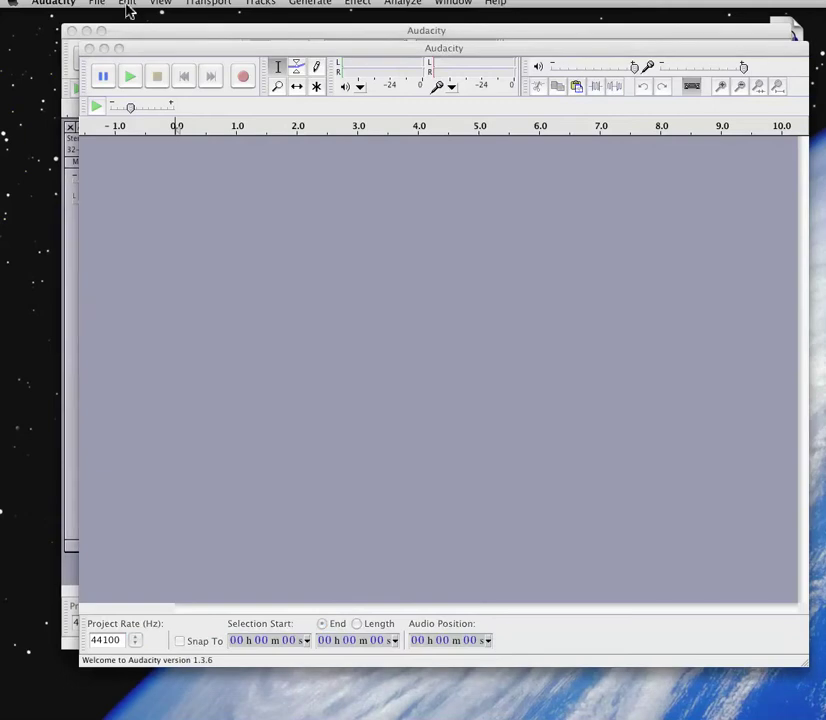
pyautogui.click(131, 8)
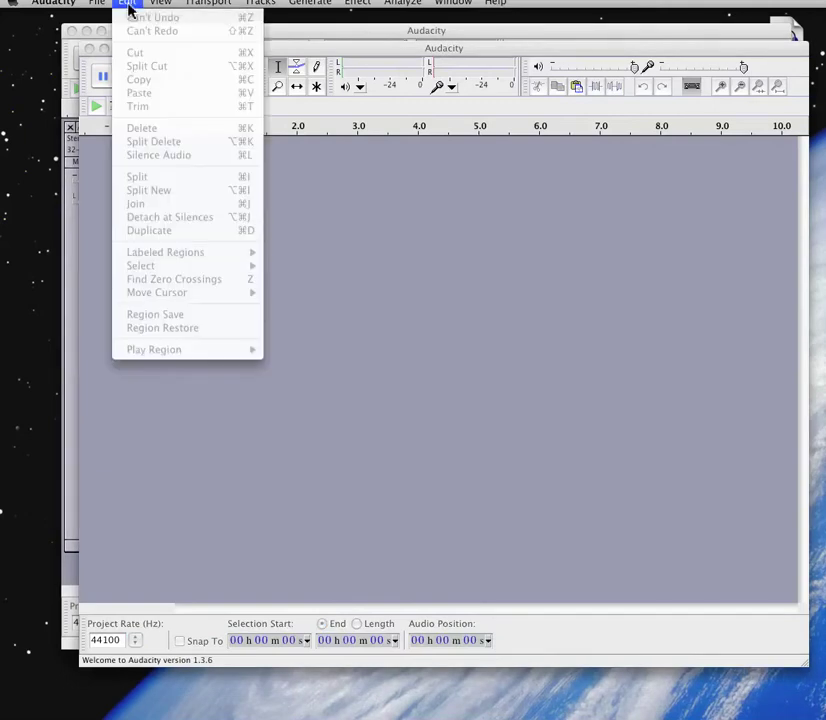
pyautogui.click(132, 12)
pyautogui.click(138, 50)
pyautogui.click(133, 9)
pyautogui.click(141, 93)
pyautogui.click(132, 80)
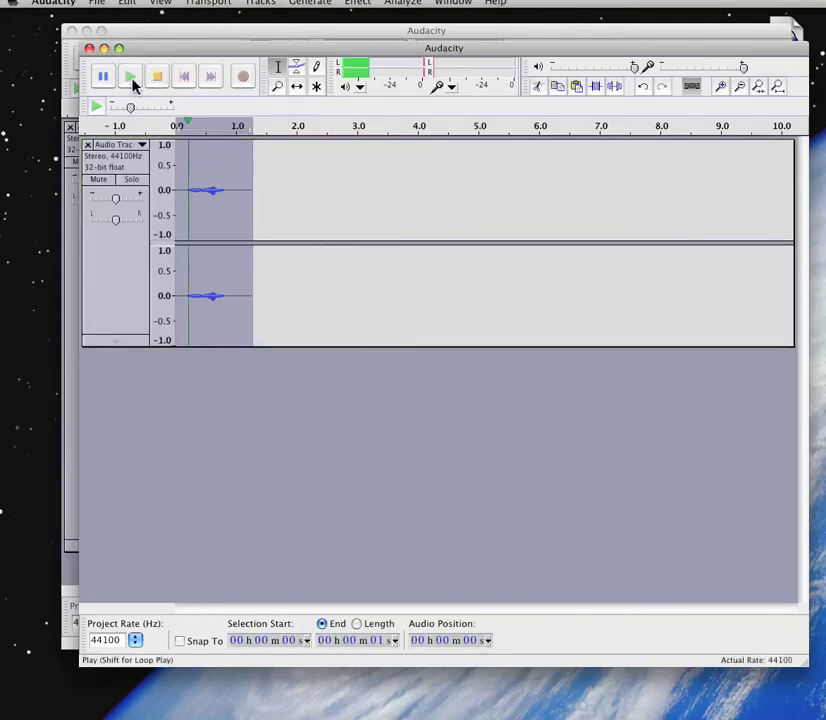
pyautogui.click(98, 4)
# - Export the third number's clip as an MP3 on the Desktop and close its project window
pyautogui.click(121, 186)
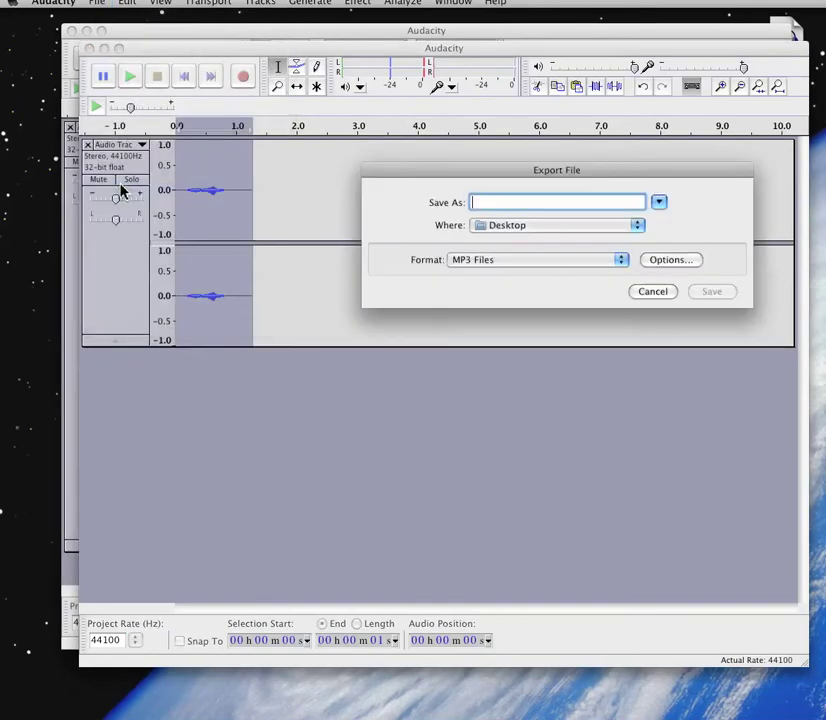
pyautogui.write('1')
pyautogui.click(709, 291)
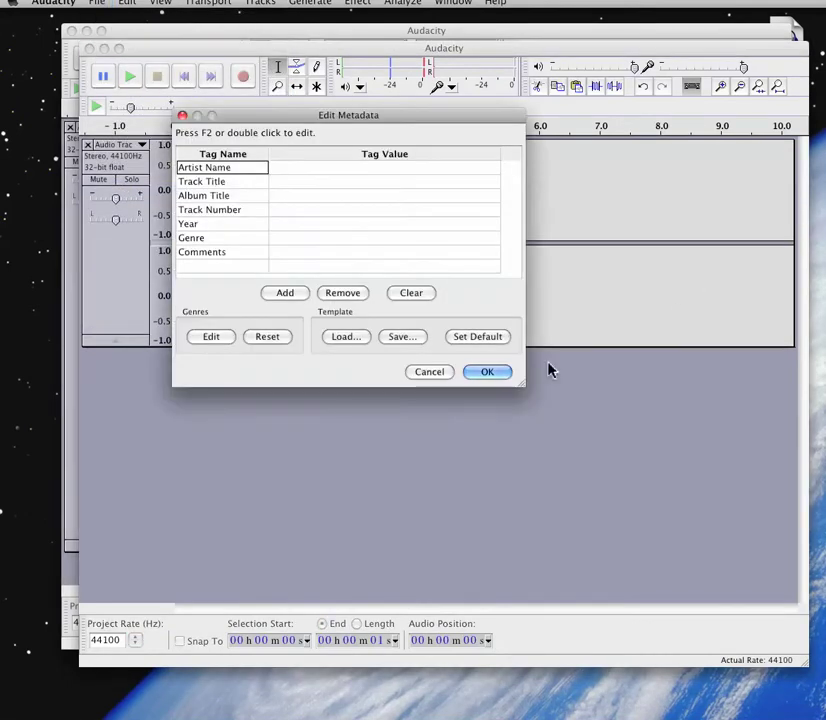
pyautogui.click(488, 372)
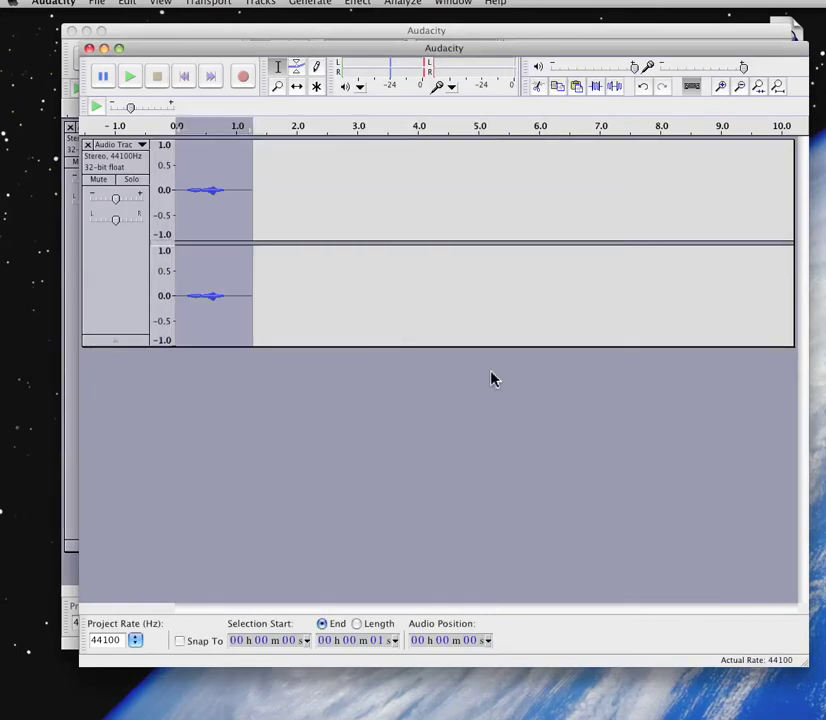
pyautogui.click(89, 48)
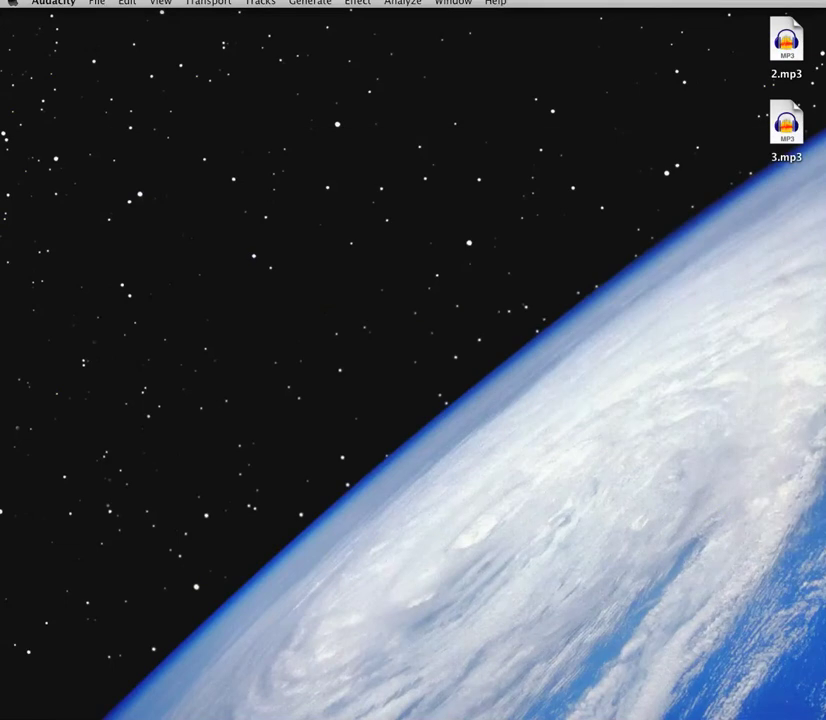
# - Drag 1.mp3, 2.mp3 and 3.mp3 into a numbered column beside 1234.mp3
pyautogui.click(612, 225)
pyautogui.click(730, 150)
pyautogui.moveTo(730, 150); pyautogui.dragTo(694, 68)
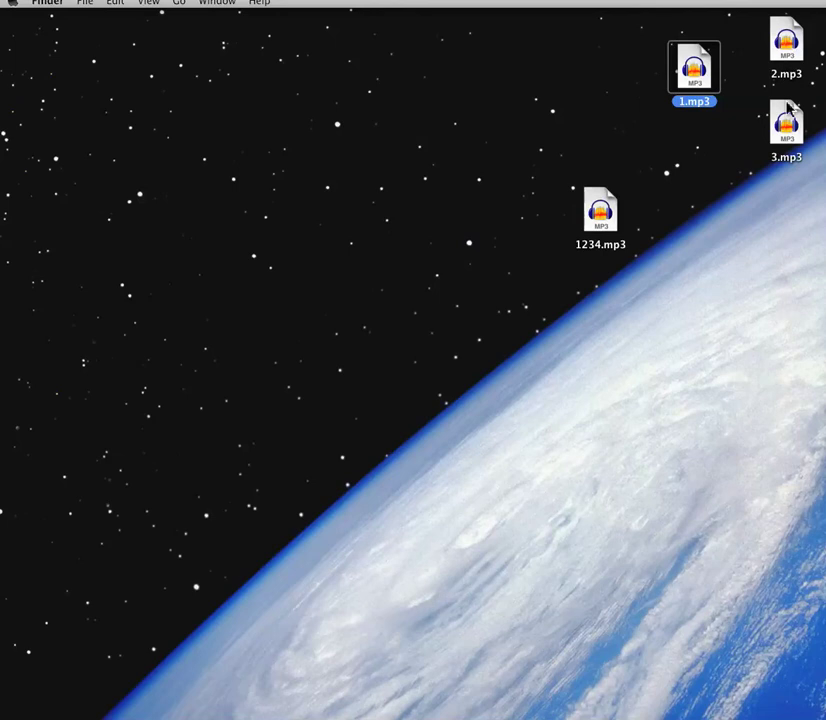
pyautogui.moveTo(786, 125); pyautogui.dragTo(785, 205)
pyautogui.click(785, 45)
pyautogui.moveTo(785, 45); pyautogui.dragTo(712, 135)
pyautogui.moveTo(784, 208); pyautogui.dragTo(705, 238)
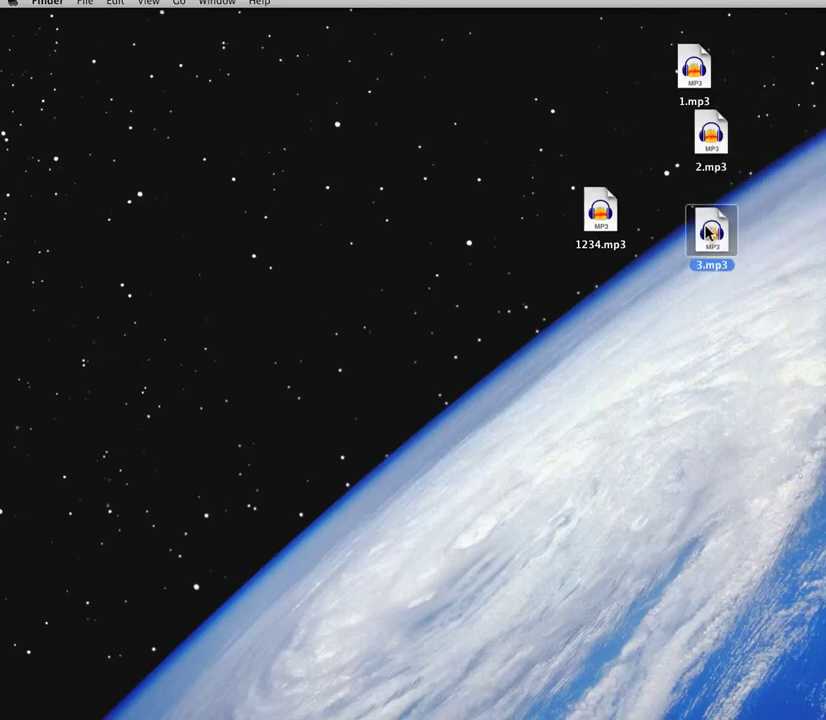
pyautogui.moveTo(712, 153); pyautogui.dragTo(694, 166)
pyautogui.moveTo(697, 210); pyautogui.dragTo(686, 215)
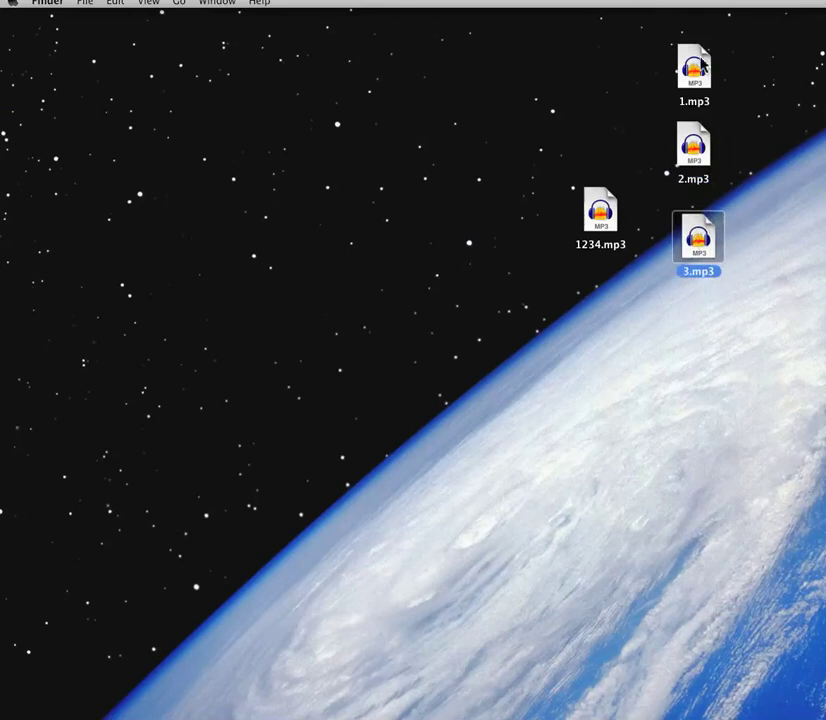